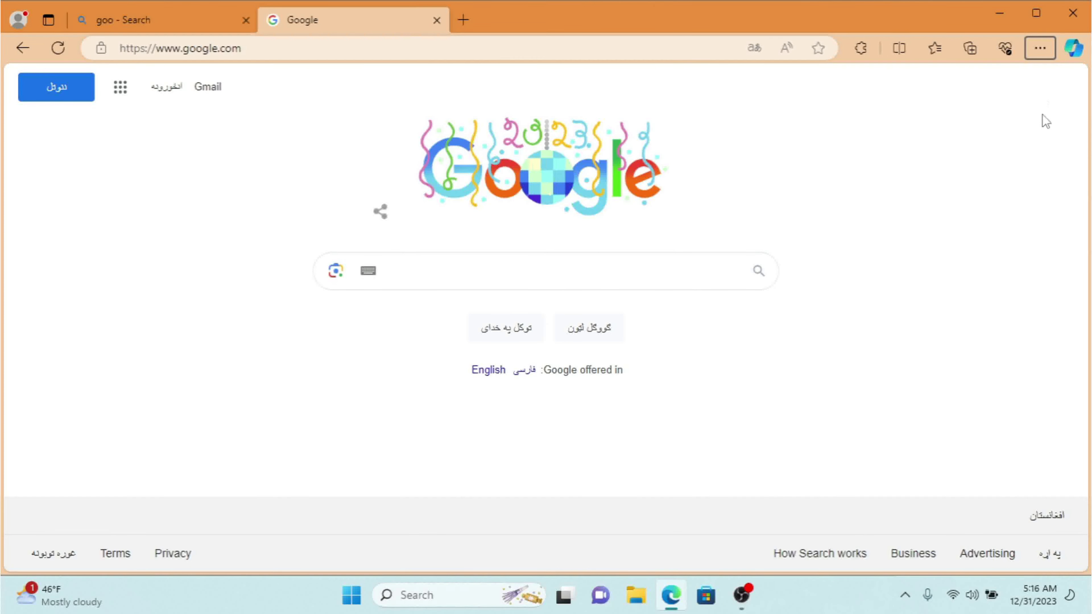
# Browse the History panel's recently closed tabs and tabs from other devices, then close it
pyautogui.click(1041, 51)
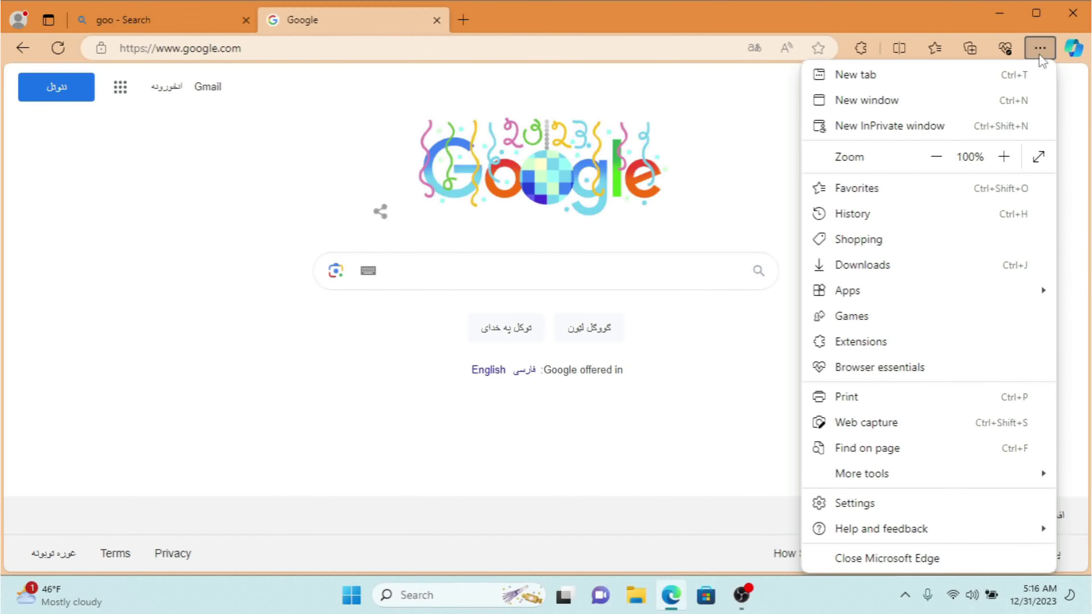
pyautogui.click(851, 214)
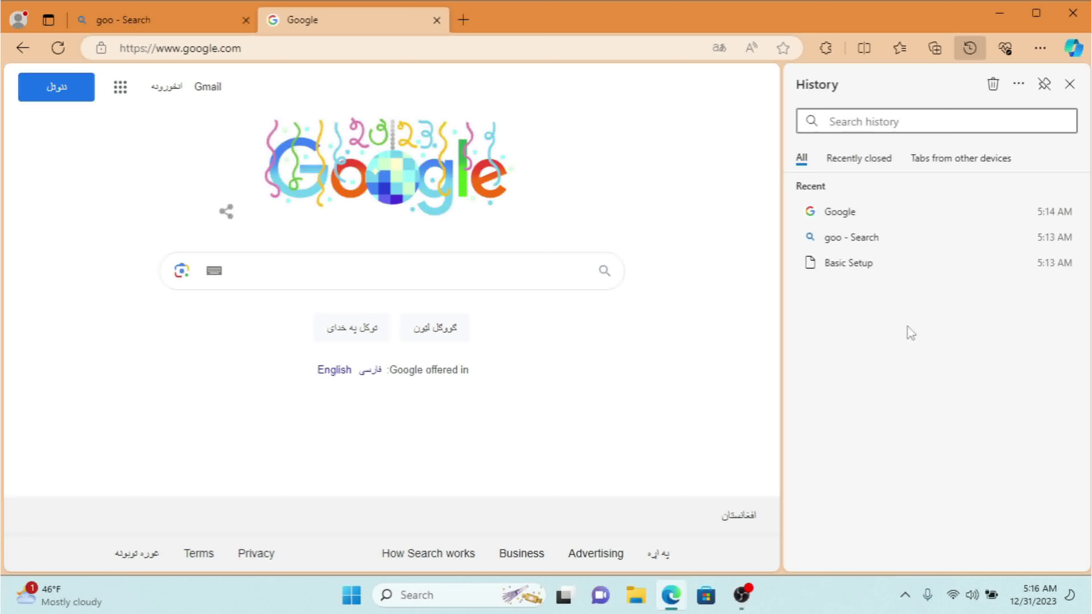
pyautogui.click(863, 161)
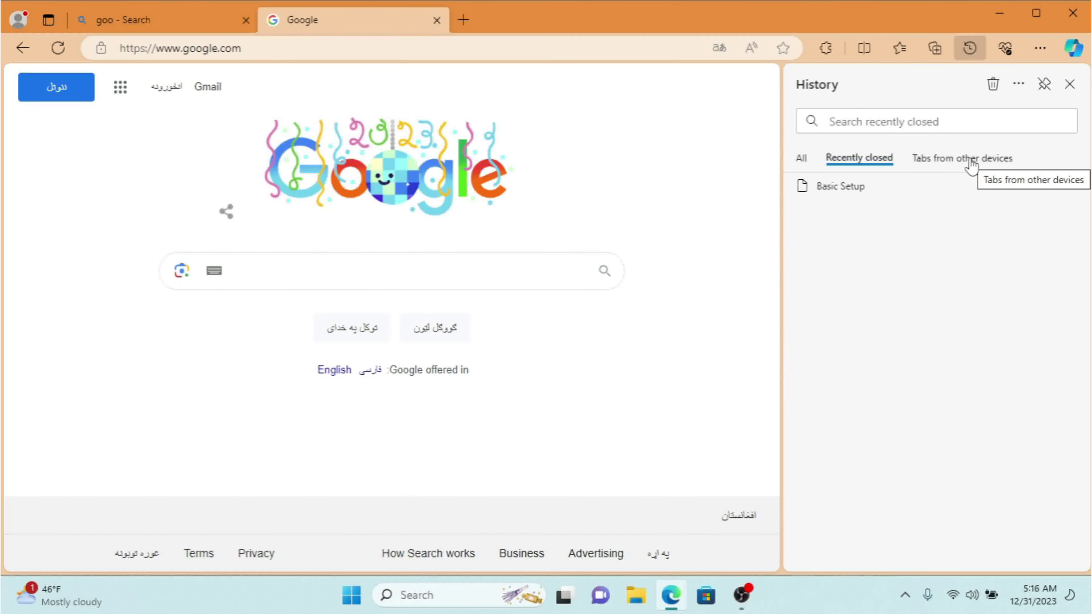
pyautogui.click(958, 167)
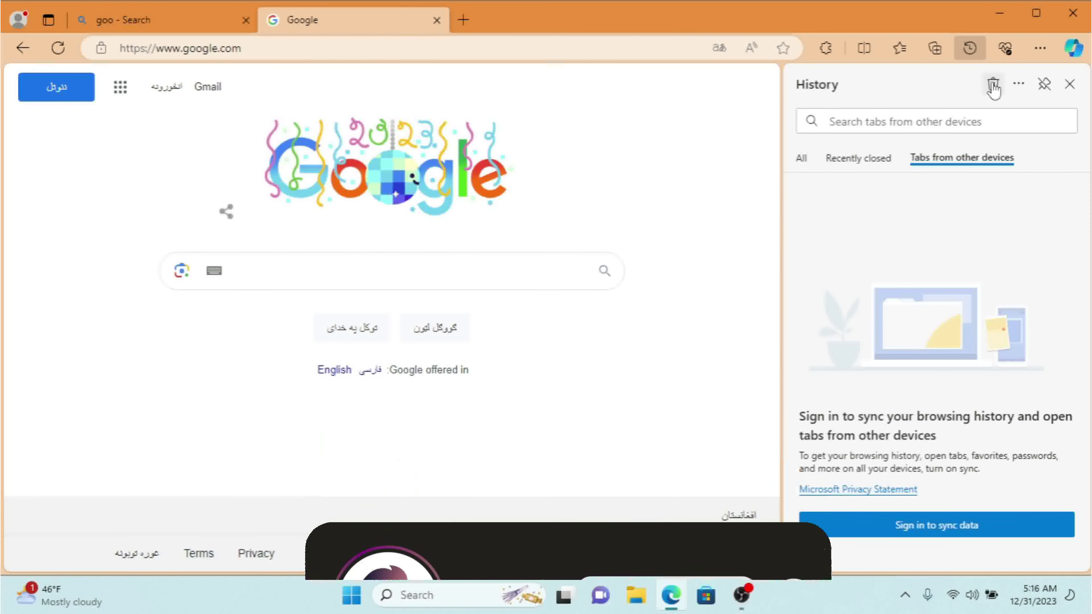
pyautogui.click(1069, 85)
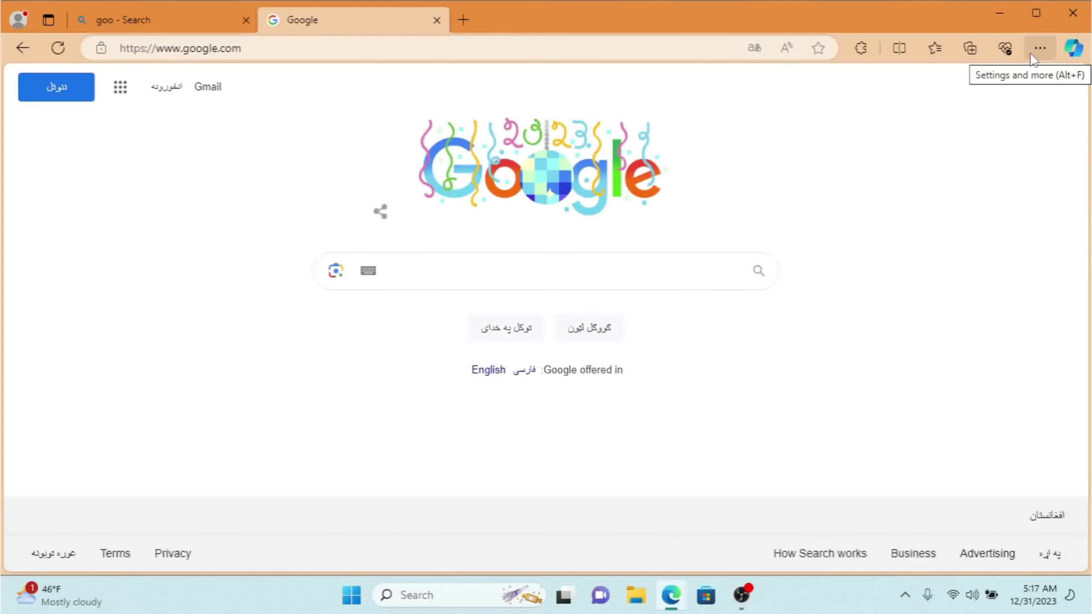
# In Settings under Privacy, search, and services, open the Clear browsing data options
pyautogui.click(1040, 49)
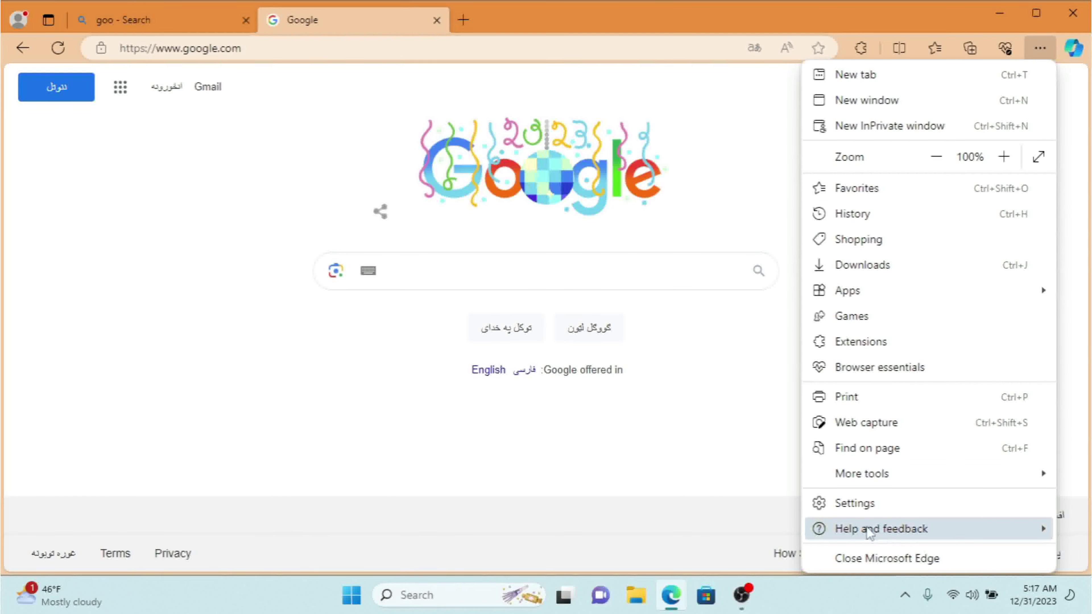
pyautogui.click(854, 511)
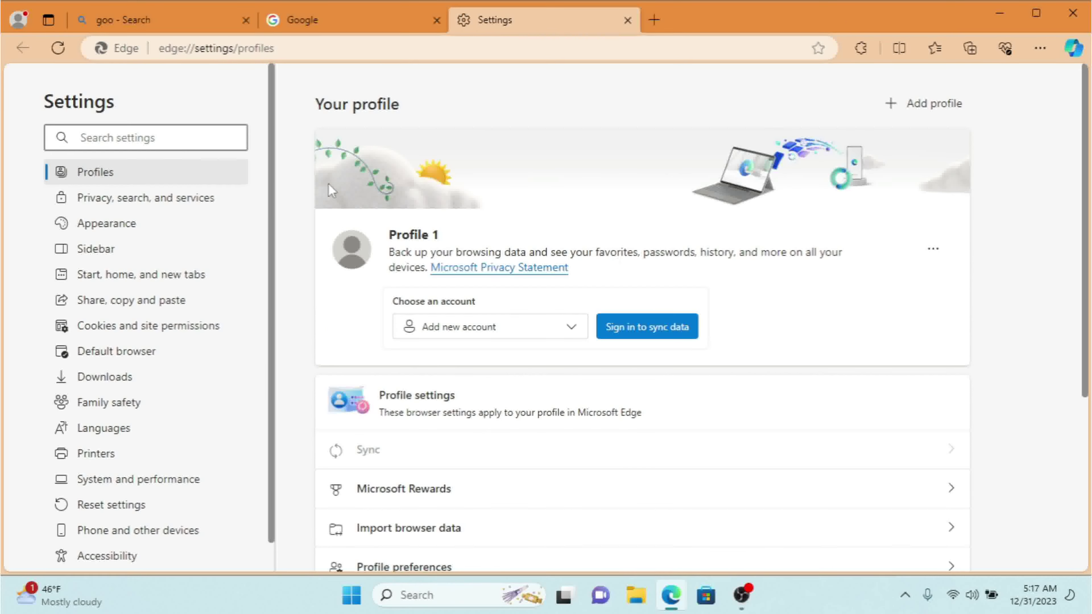
pyautogui.click(123, 205)
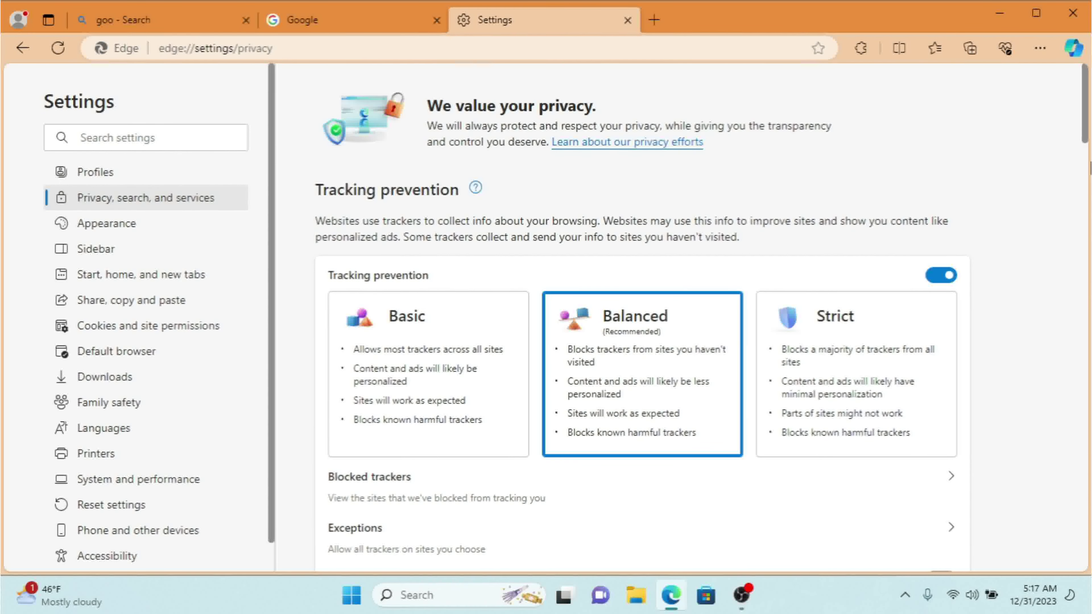
pyautogui.scroll(-8, 1089, 167)
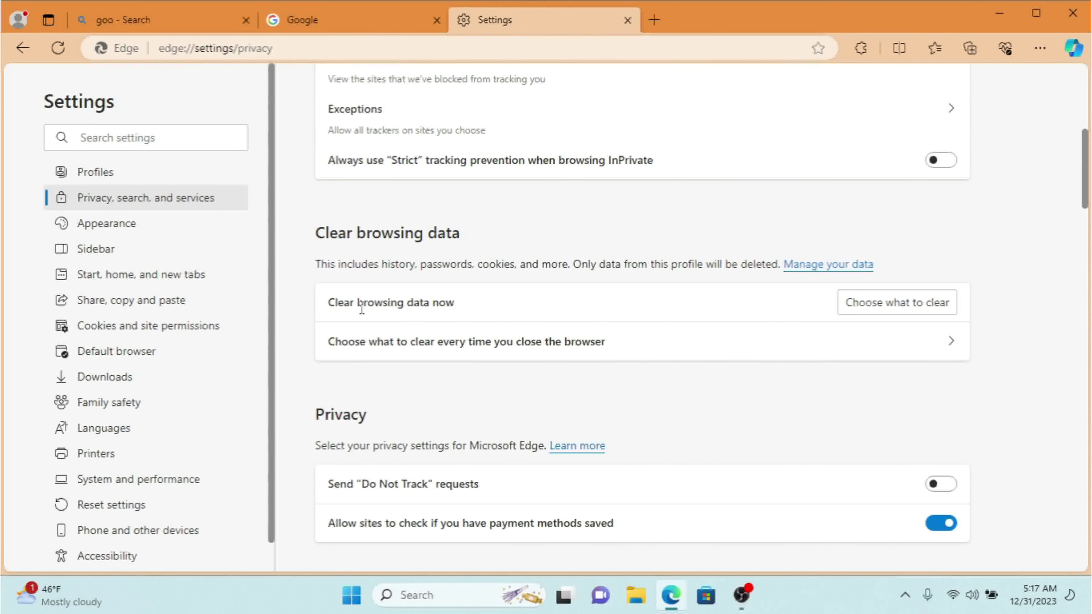
pyautogui.click(891, 312)
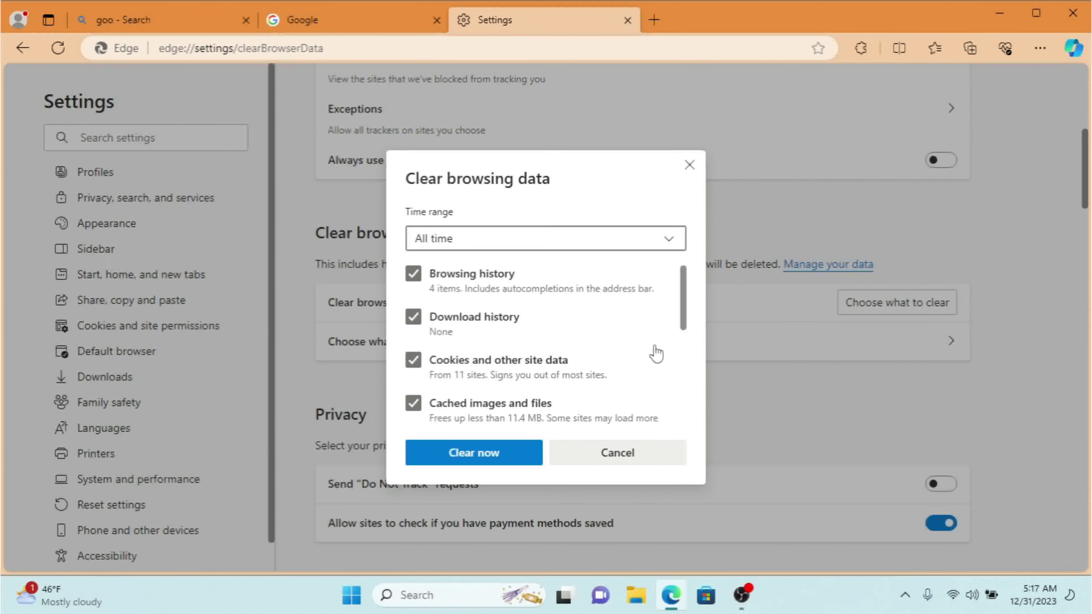
pyautogui.moveTo(688, 309); pyautogui.dragTo(687, 361)
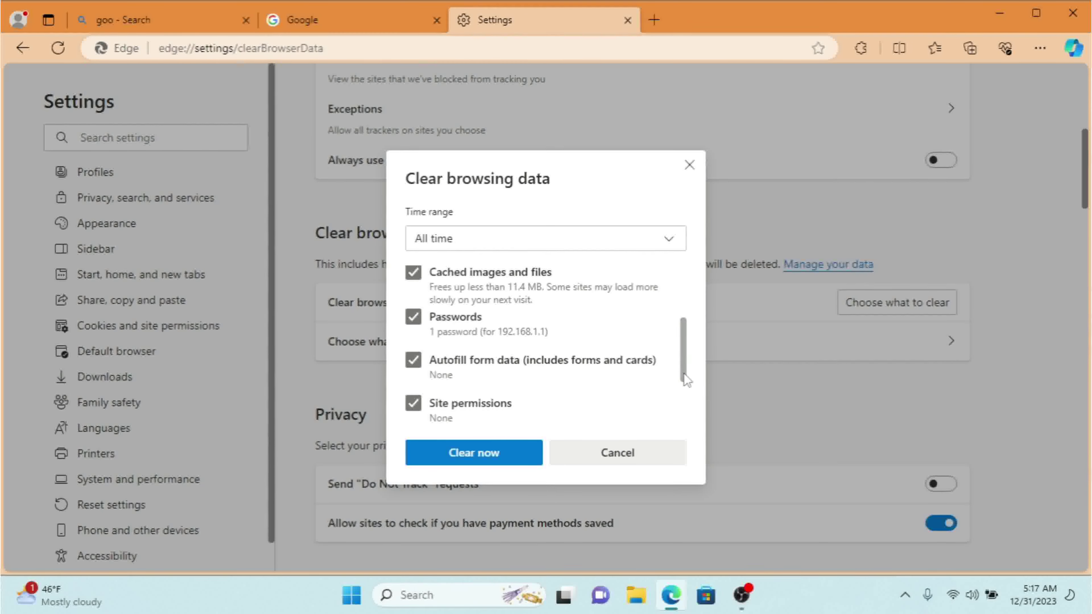
pyautogui.moveTo(687, 360); pyautogui.dragTo(687, 412)
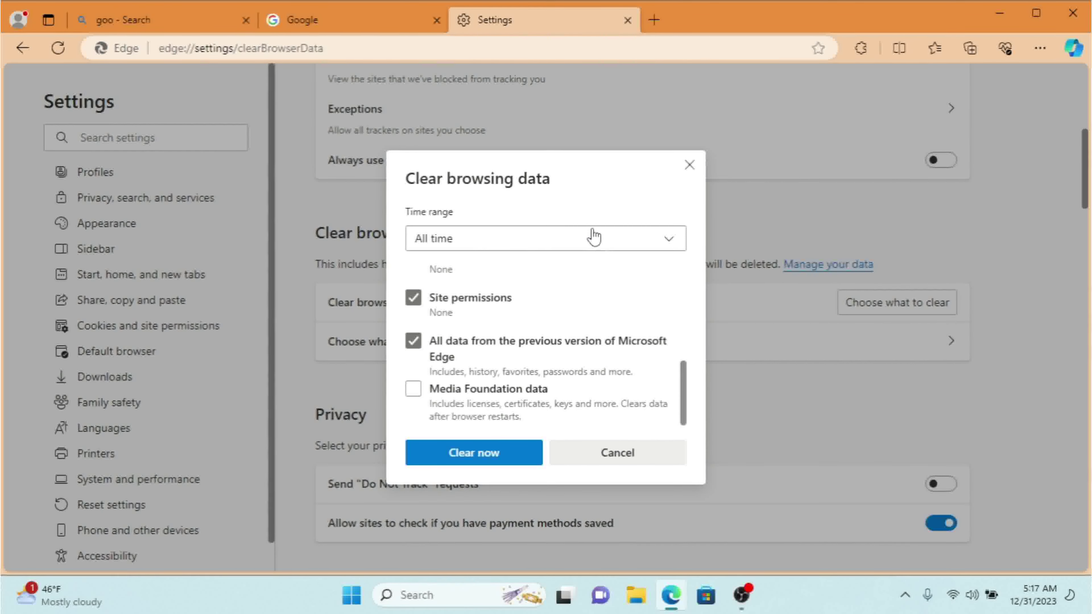
pyautogui.click(579, 241)
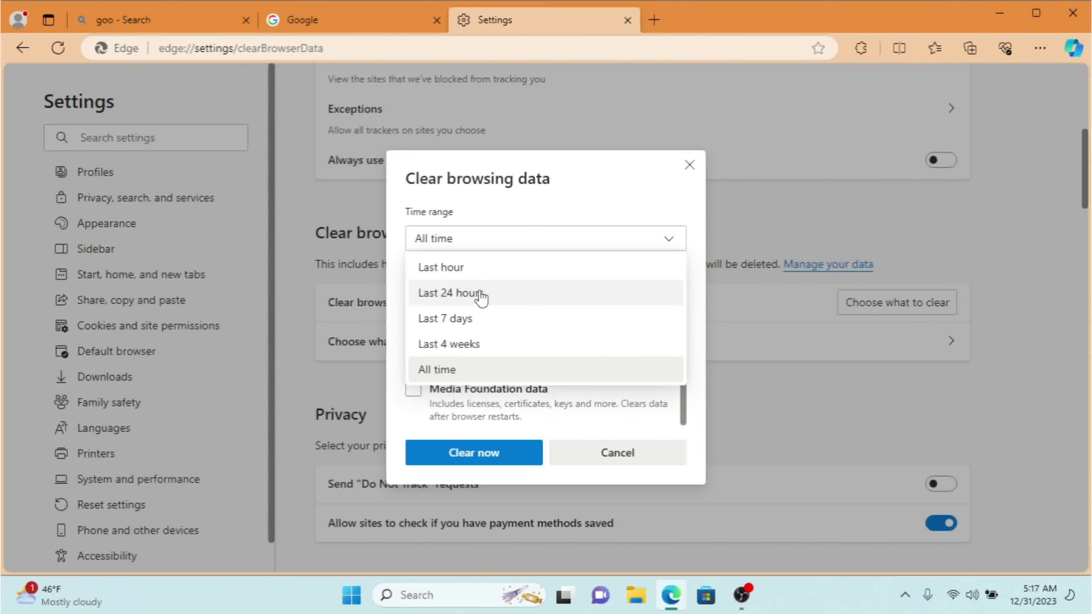
pyautogui.click(464, 371)
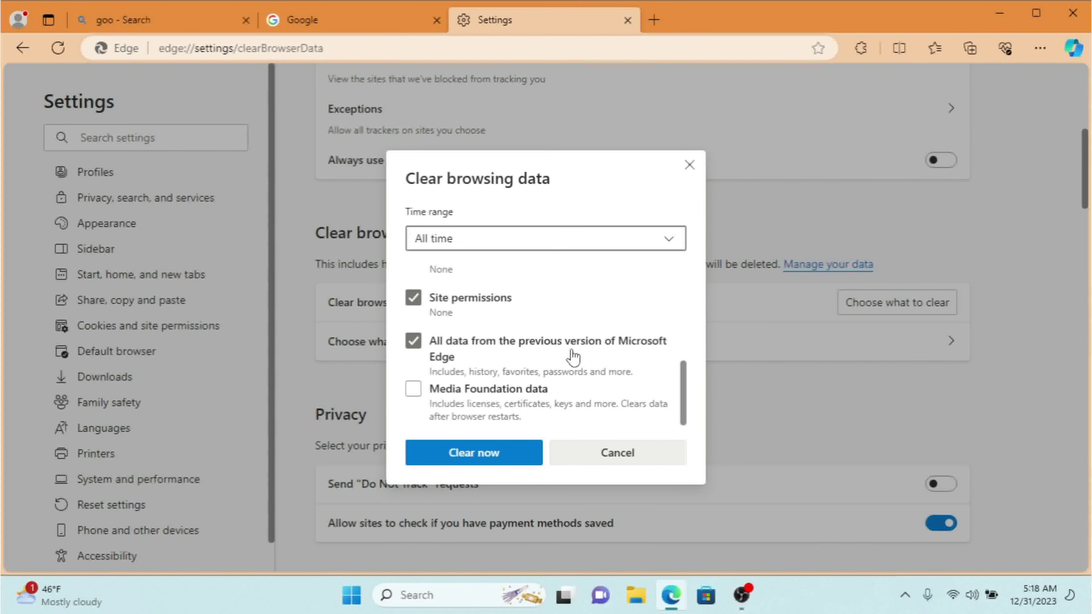
pyautogui.click(635, 459)
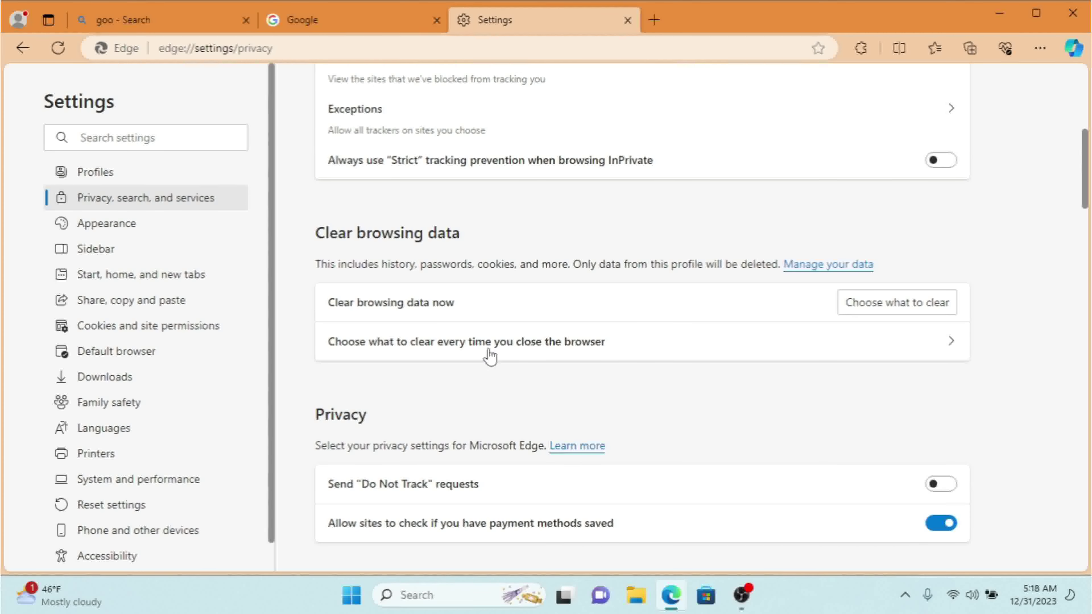
pyautogui.click(461, 351)
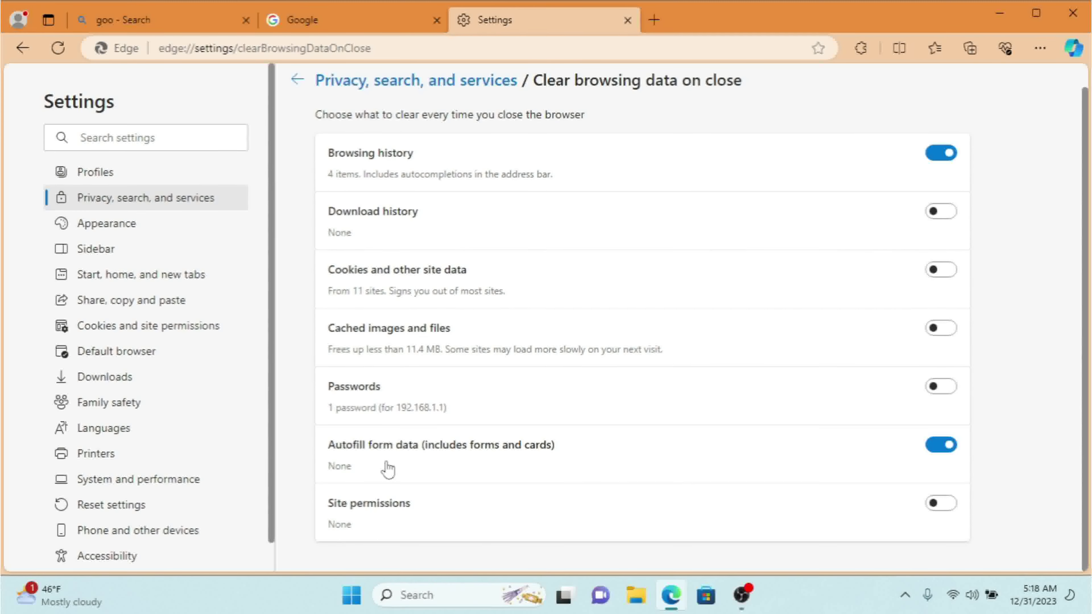
# Switch the clear-on-close toggles for Autofill form data and Browsing history off, then back on
pyautogui.click(945, 447)
pyautogui.click(945, 155)
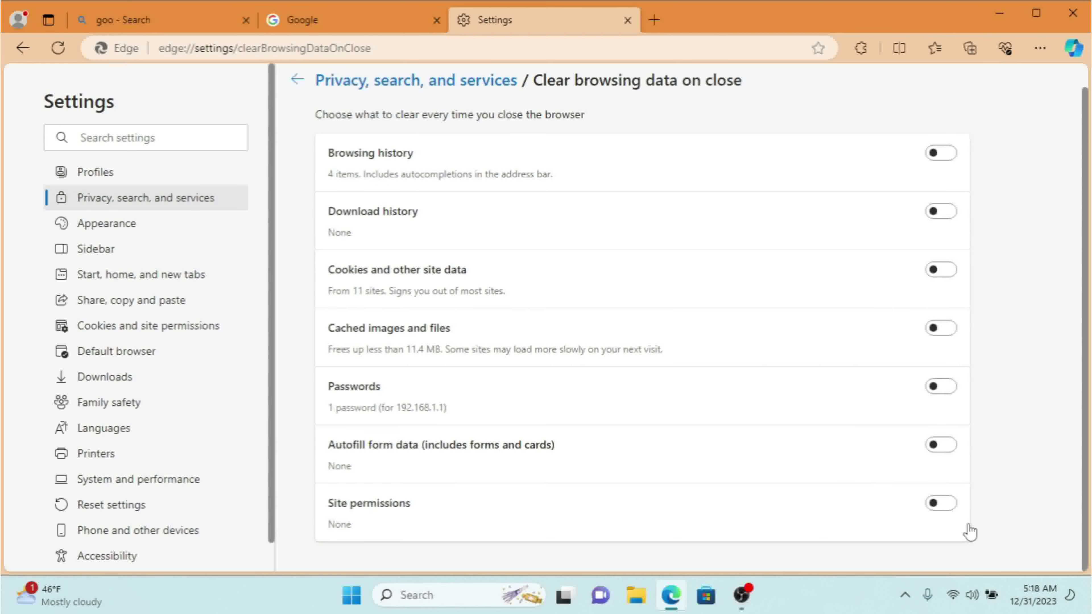
pyautogui.click(941, 447)
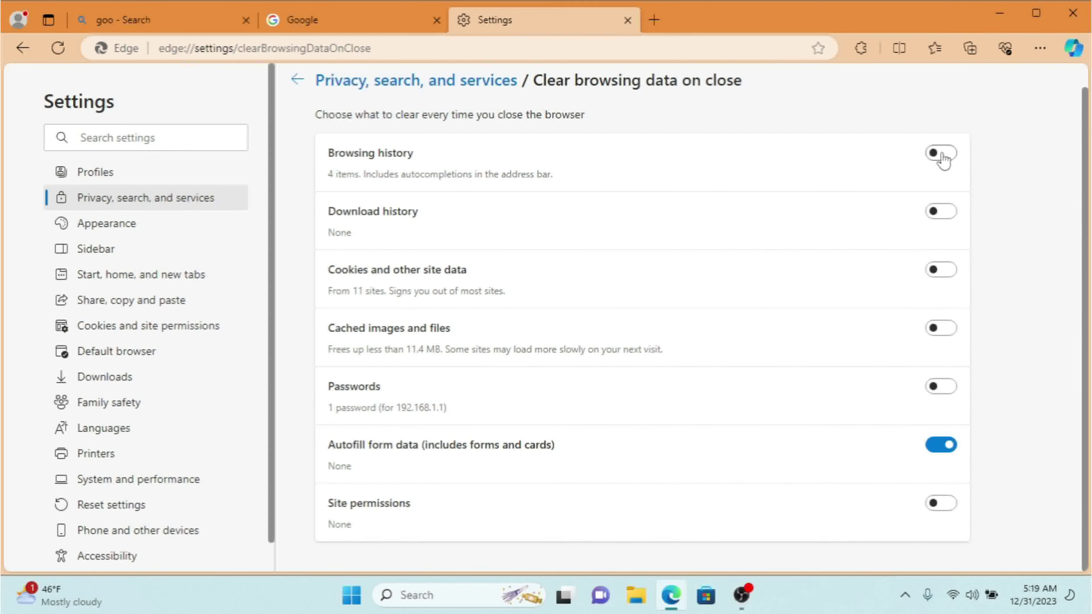
pyautogui.click(941, 156)
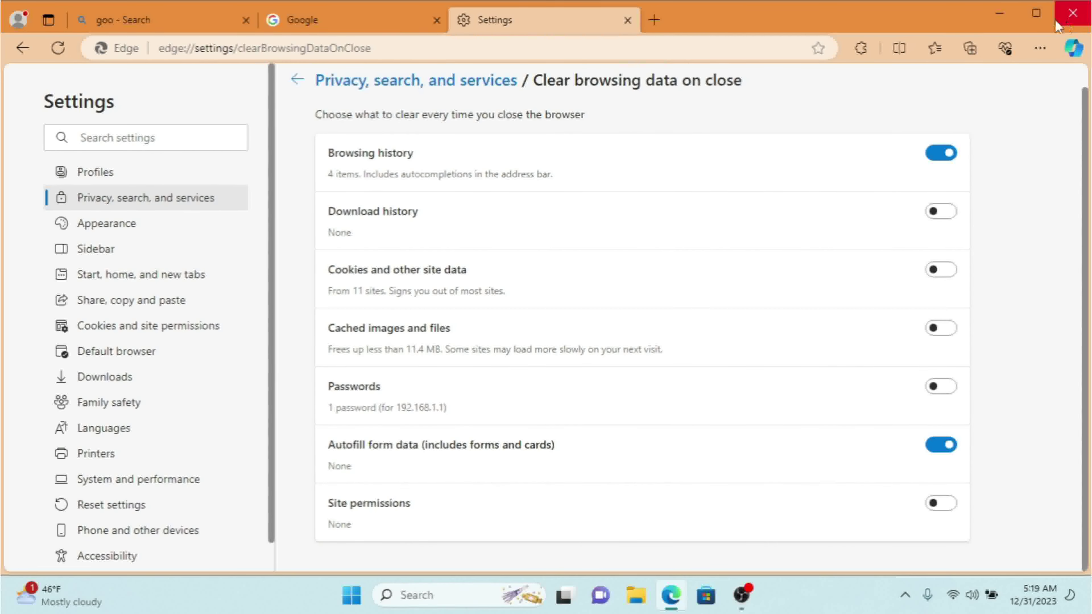
# Return to the privacy settings, then close Edge and relaunch it from the taskbar
pyautogui.click(294, 82)
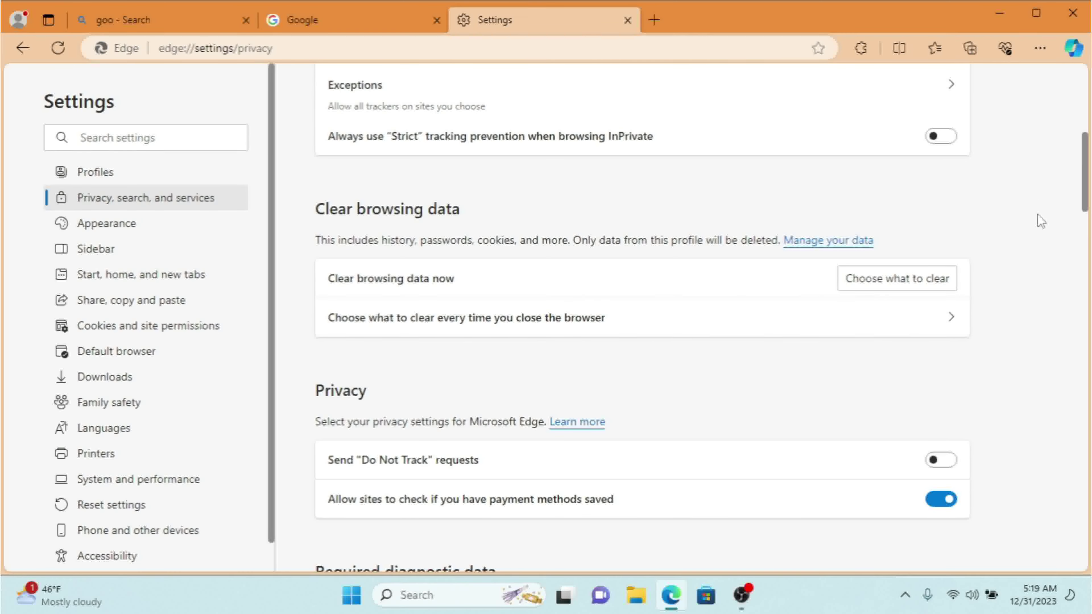
pyautogui.click(1082, 18)
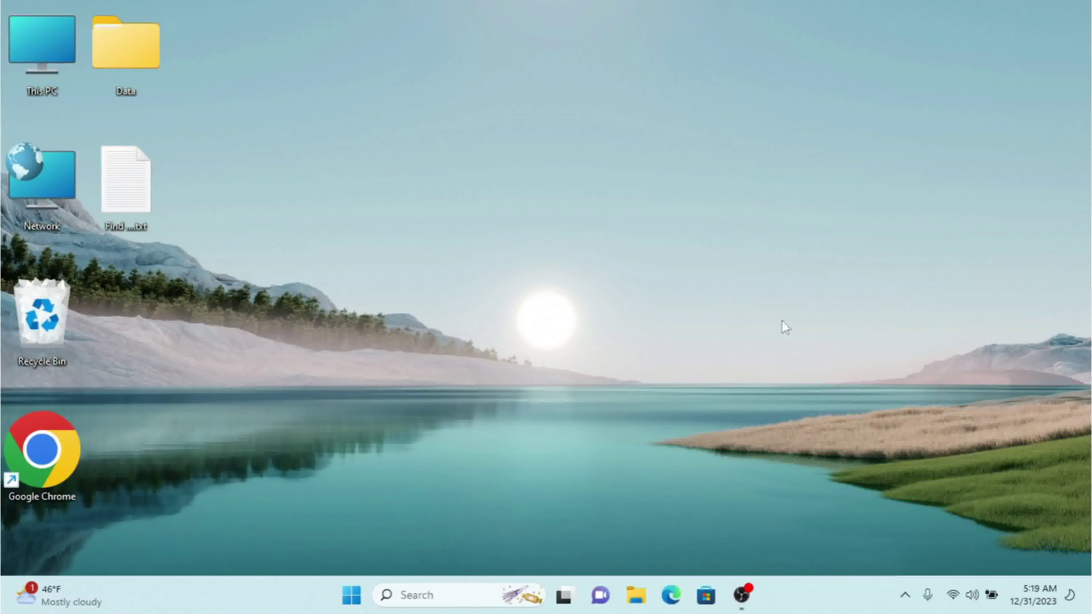
pyautogui.click(671, 595)
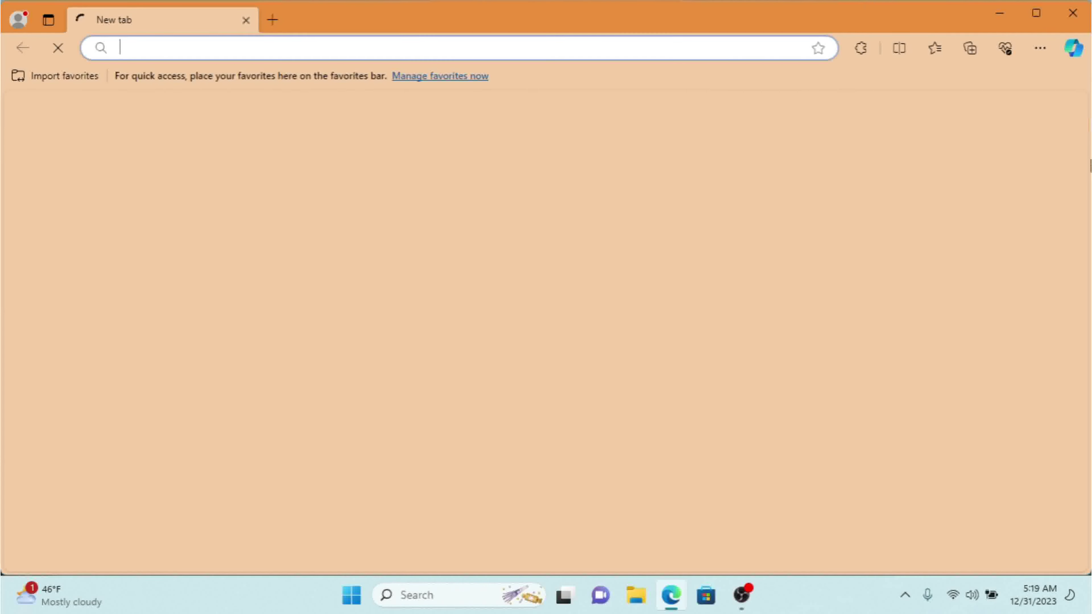
# Confirm the History panel's All and Recently closed lists are empty, then open Settings
pyautogui.click(1040, 48)
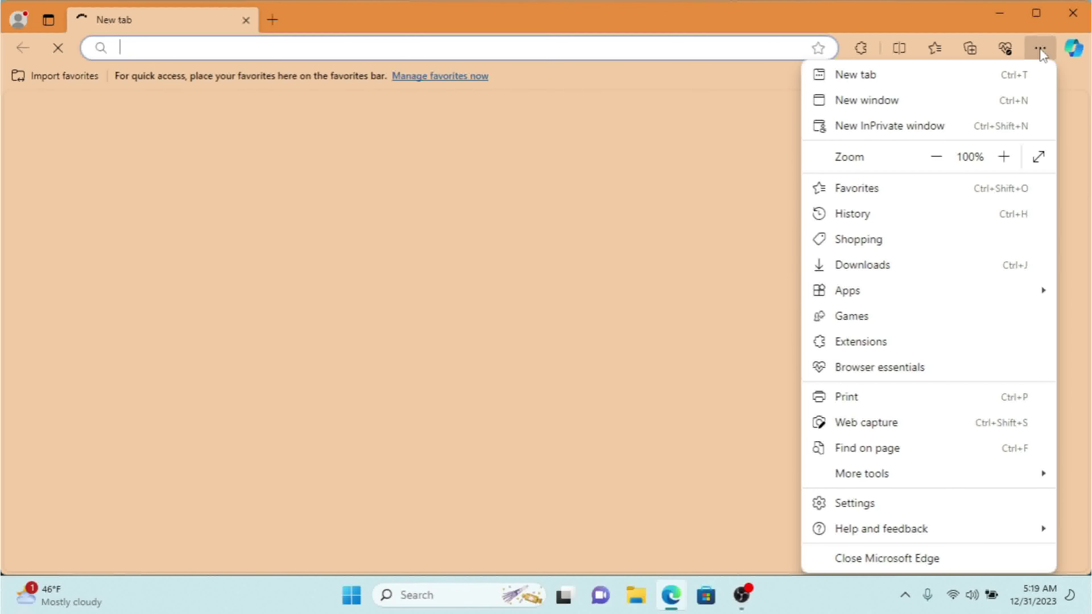
pyautogui.click(898, 214)
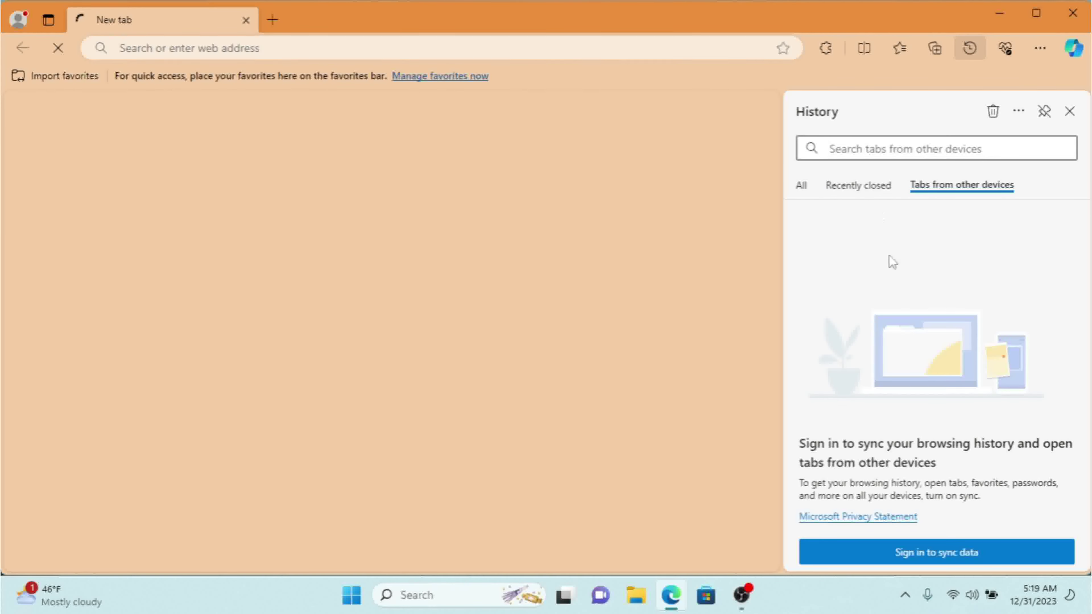
pyautogui.click(803, 189)
pyautogui.click(849, 194)
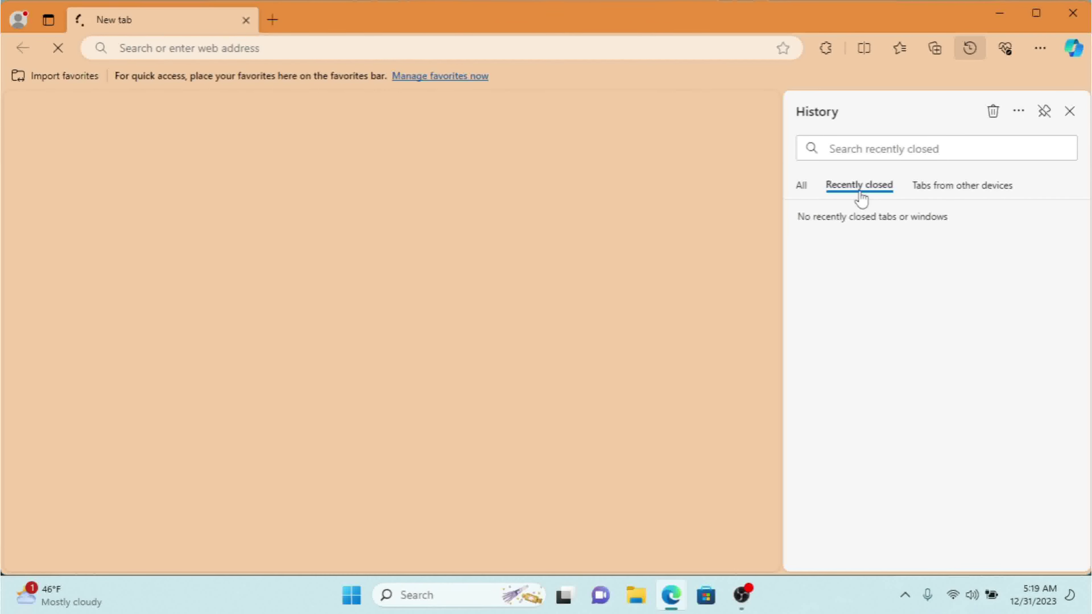
pyautogui.click(803, 190)
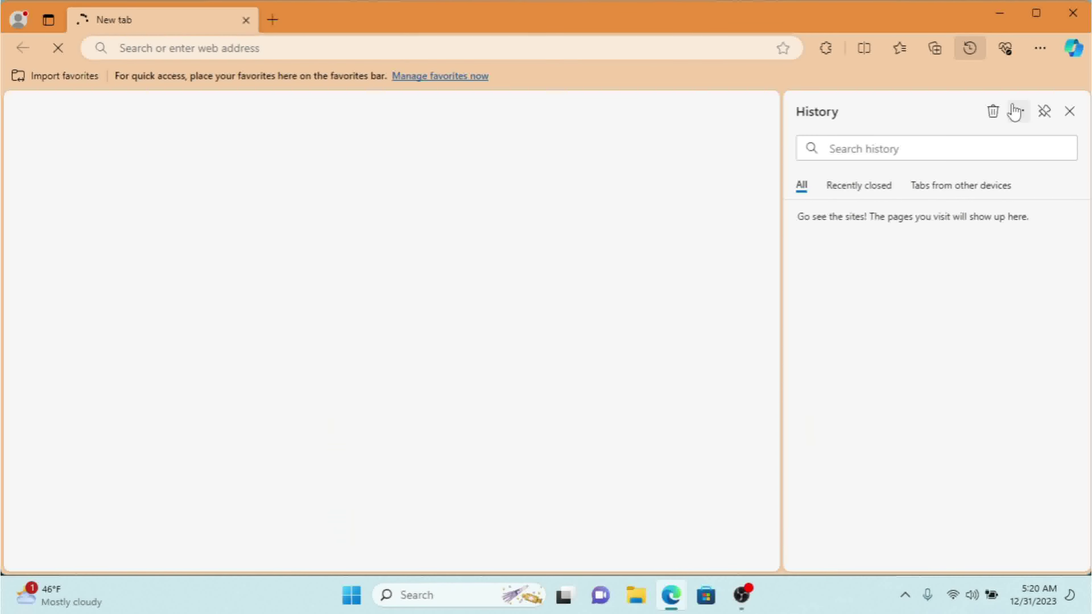
pyautogui.click(1032, 56)
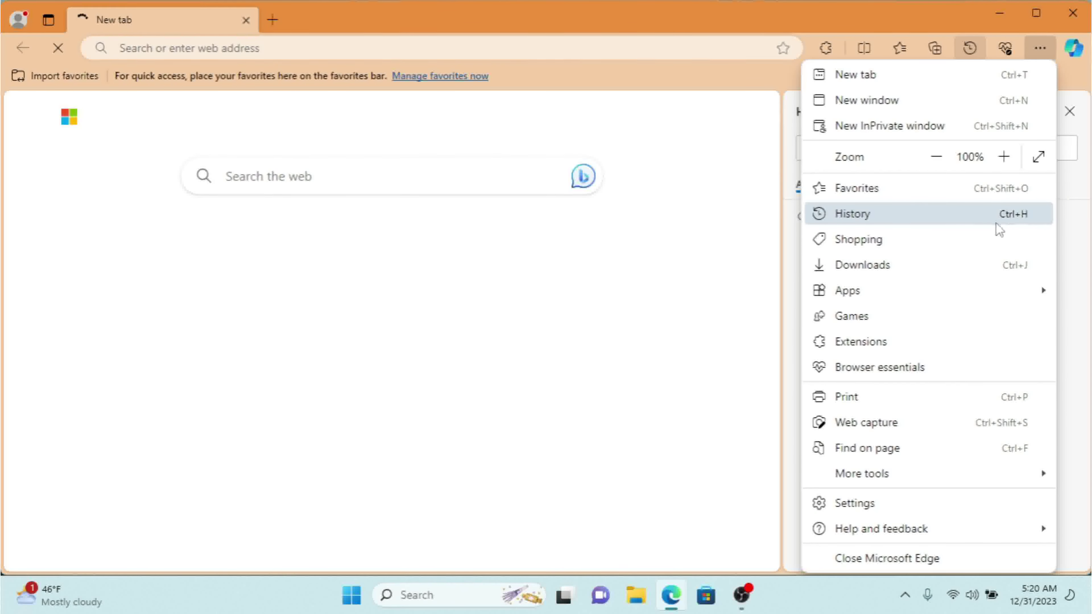
pyautogui.click(881, 503)
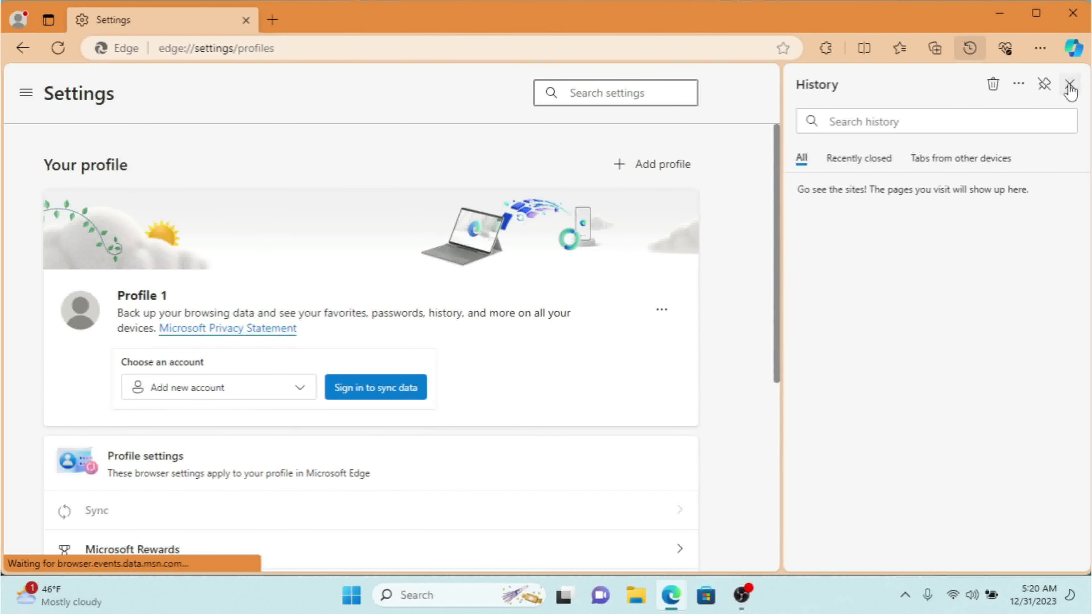
# Go to Privacy, search, and services and open 'Choose what to clear every time you close'
pyautogui.click(1070, 84)
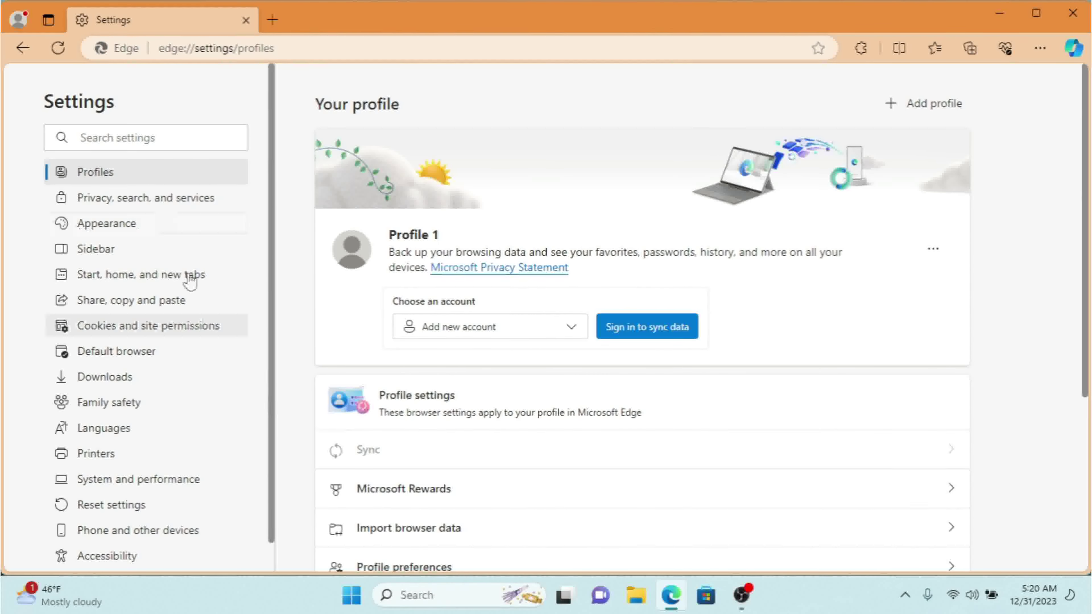
pyautogui.click(160, 199)
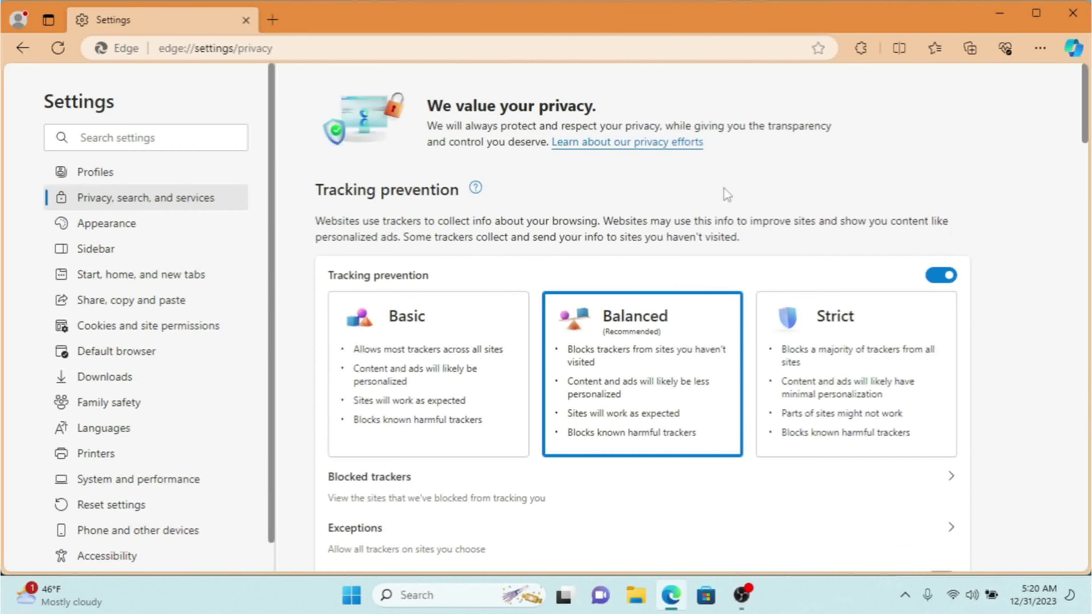
pyautogui.scroll(-4, 722, 194)
pyautogui.scroll(-4, 722, 193)
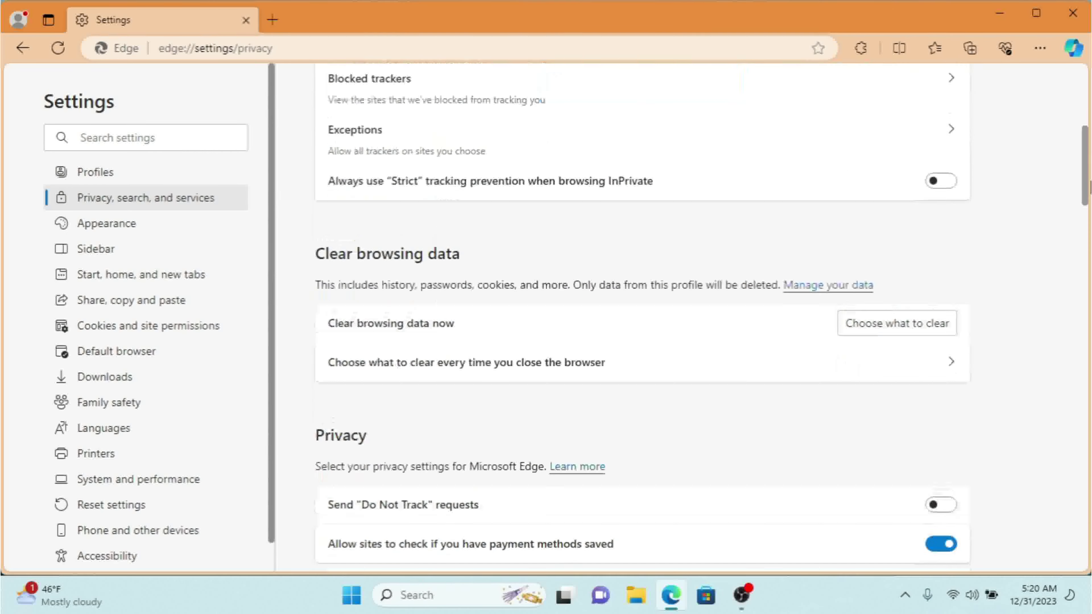
pyautogui.click(585, 358)
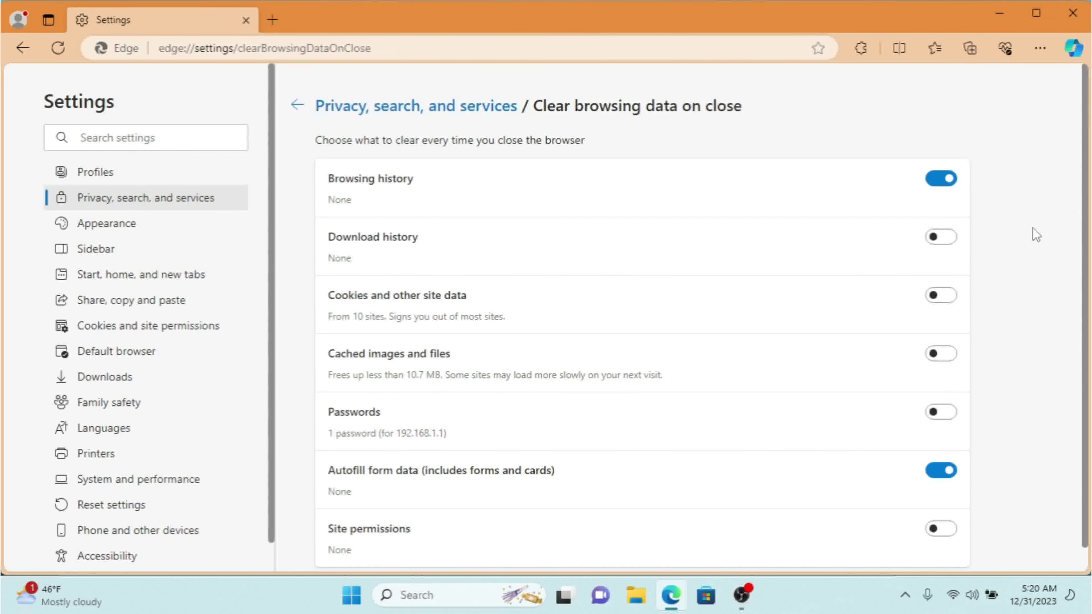
# Turn off Browsing history clearing on close, leaving only autofill form data, and return
pyautogui.click(937, 183)
pyautogui.click(295, 112)
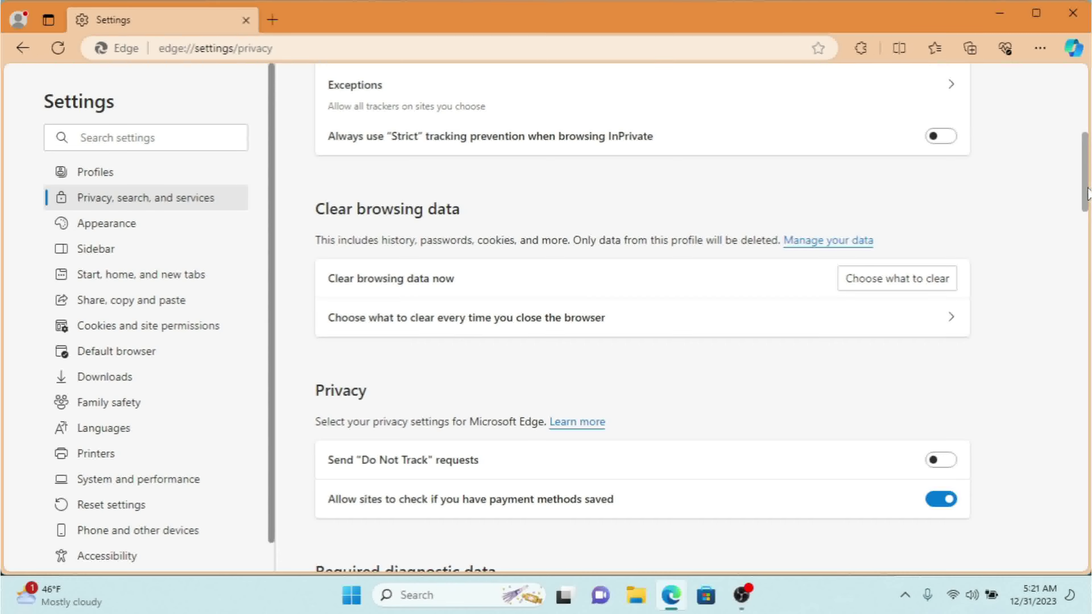
pyautogui.scroll(5, 1089, 187)
pyautogui.scroll(3, 1090, 127)
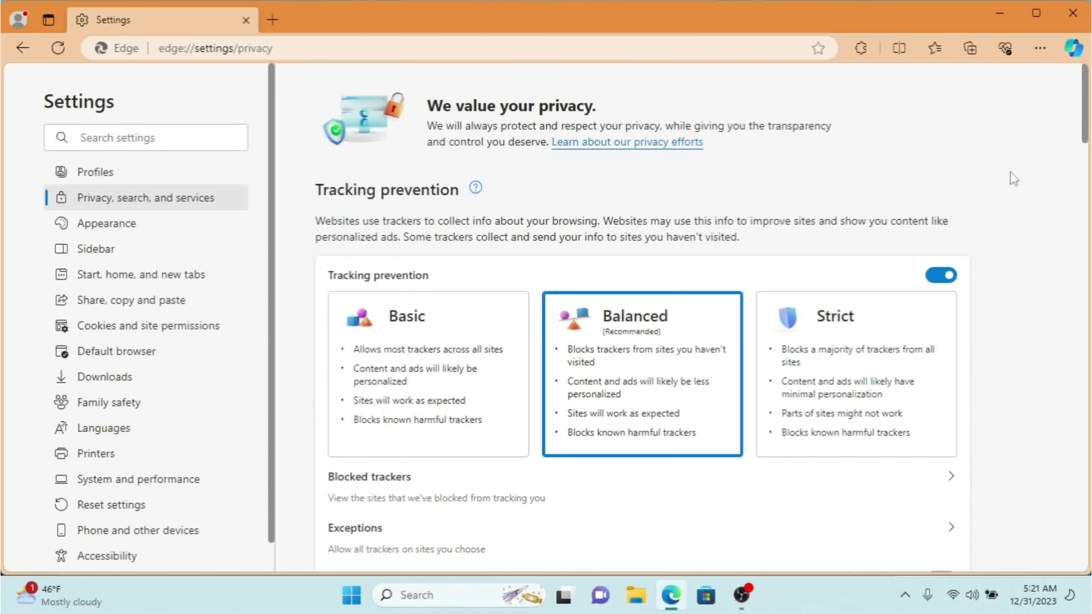